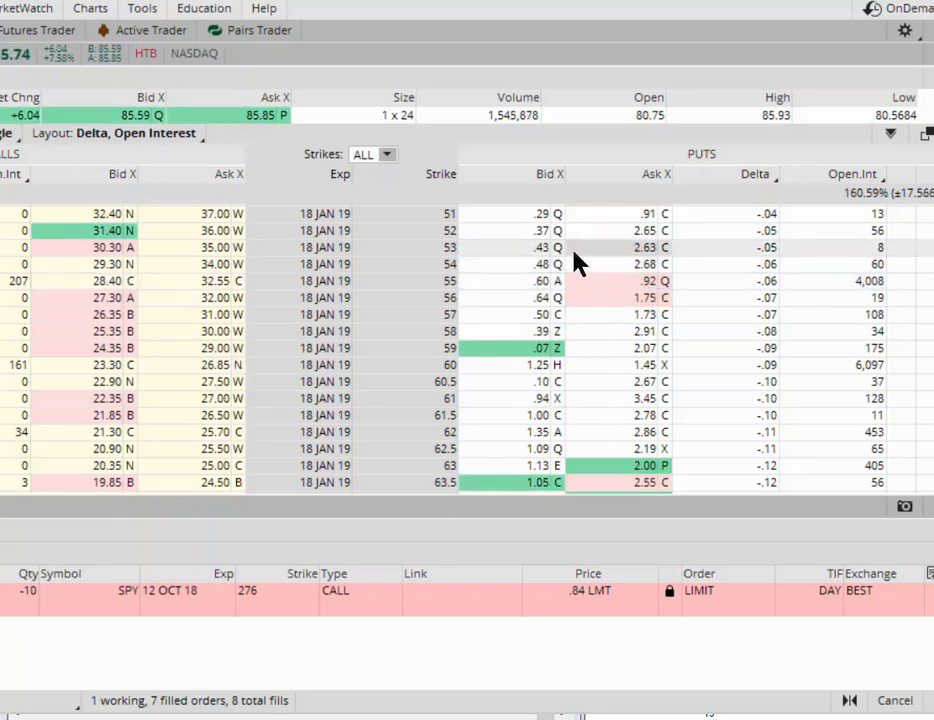
Sell the TLRY 18 JAN 19 55 put at a .73 limit and send the order.
{"action": "left_click", "coordinate": [542, 283]}
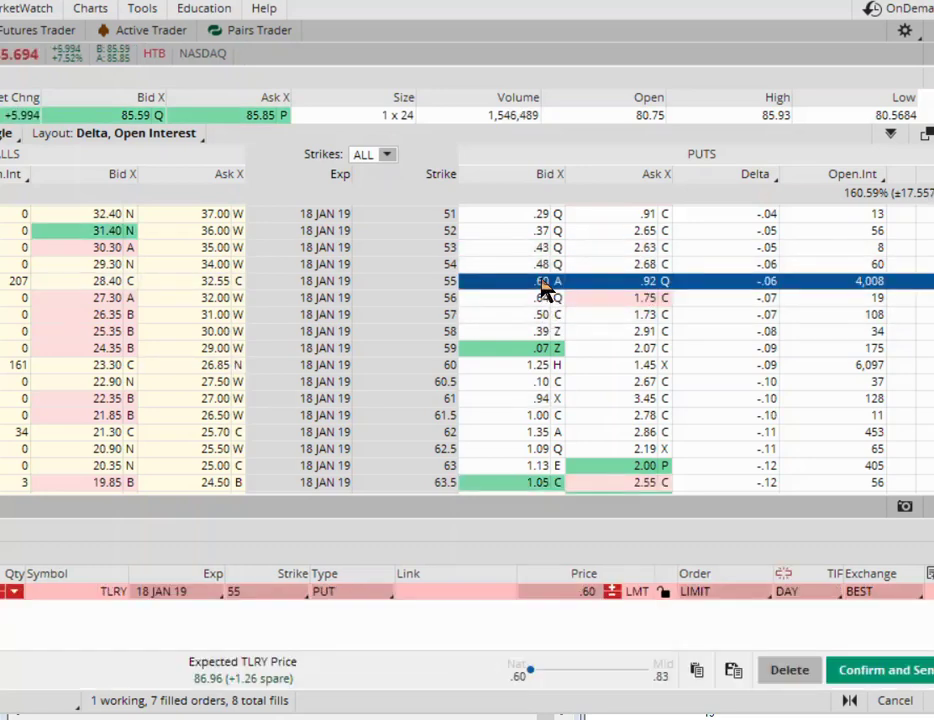
{"action": "left_click", "coordinate": [611, 587]}
{"action": "left_click", "coordinate": [611, 587]}
{"action": "left_click", "coordinate": [611, 587]}
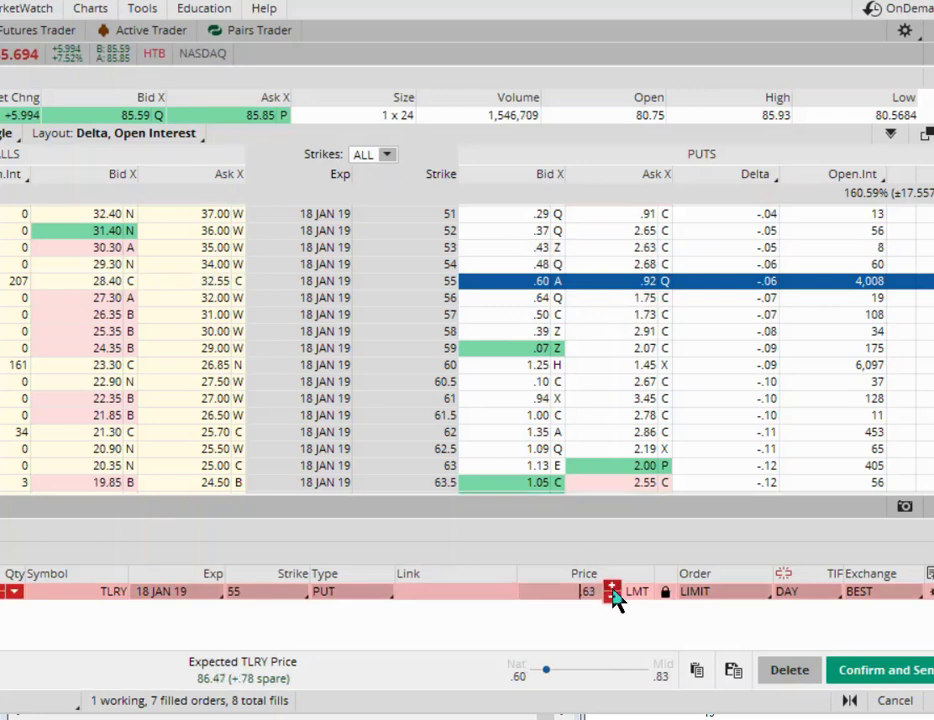
{"action": "left_click", "coordinate": [611, 587]}
{"action": "left_click", "coordinate": [611, 587]}
{"action": "left_click", "coordinate": [611, 587]}
{"action": "left_click", "coordinate": [611, 587]}
{"action": "left_click", "coordinate": [611, 587]}
{"action": "left_click", "coordinate": [611, 587]}
{"action": "left_click", "coordinate": [611, 587]}
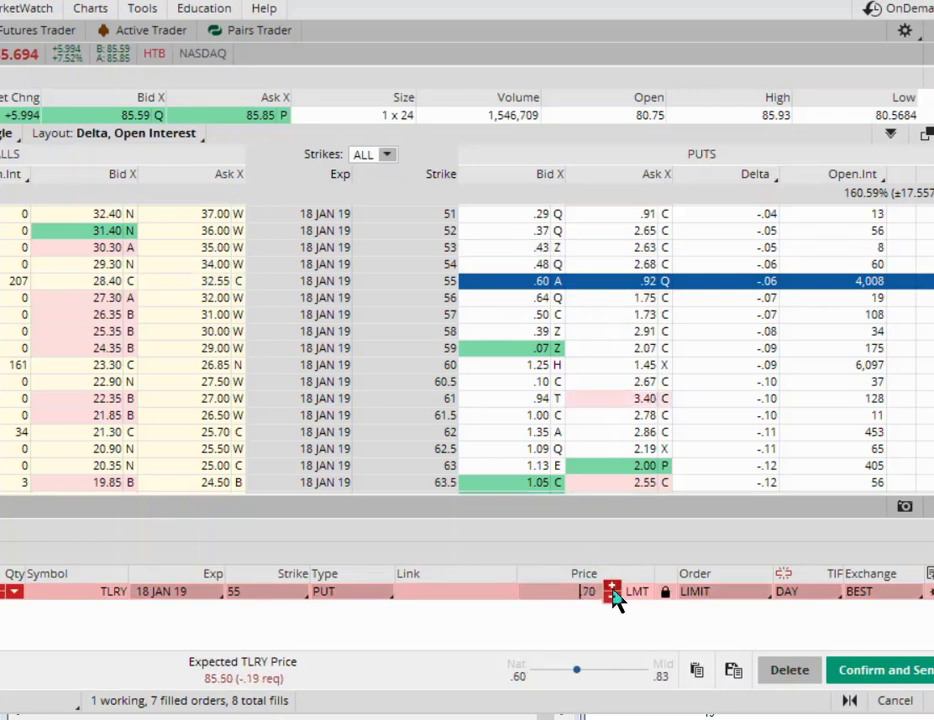
{"action": "left_click", "coordinate": [611, 587]}
{"action": "left_click", "coordinate": [611, 587]}
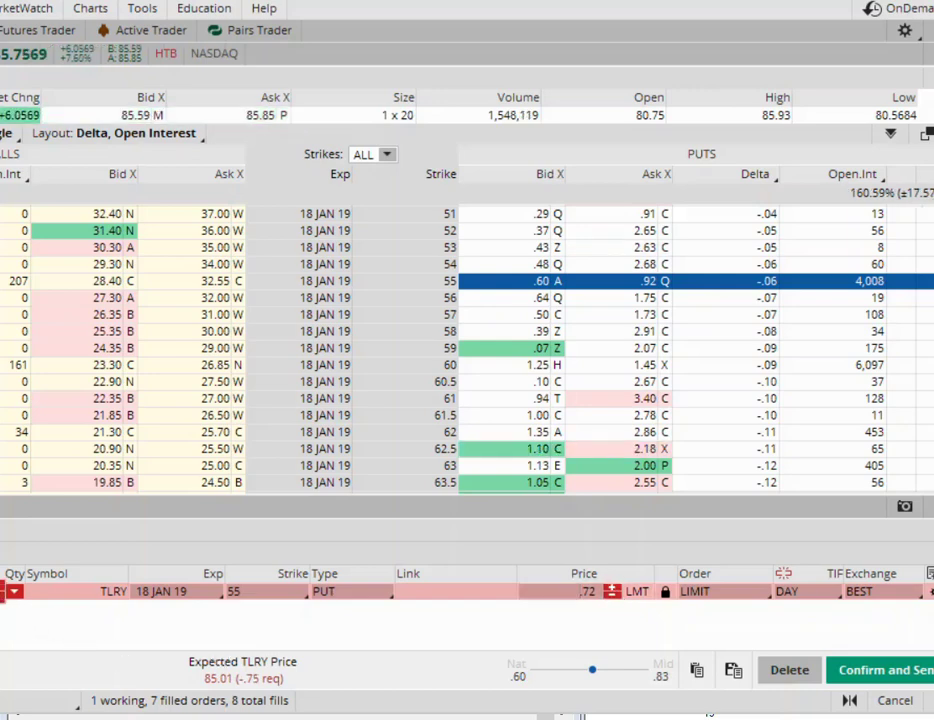
{"action": "left_click", "coordinate": [611, 587]}
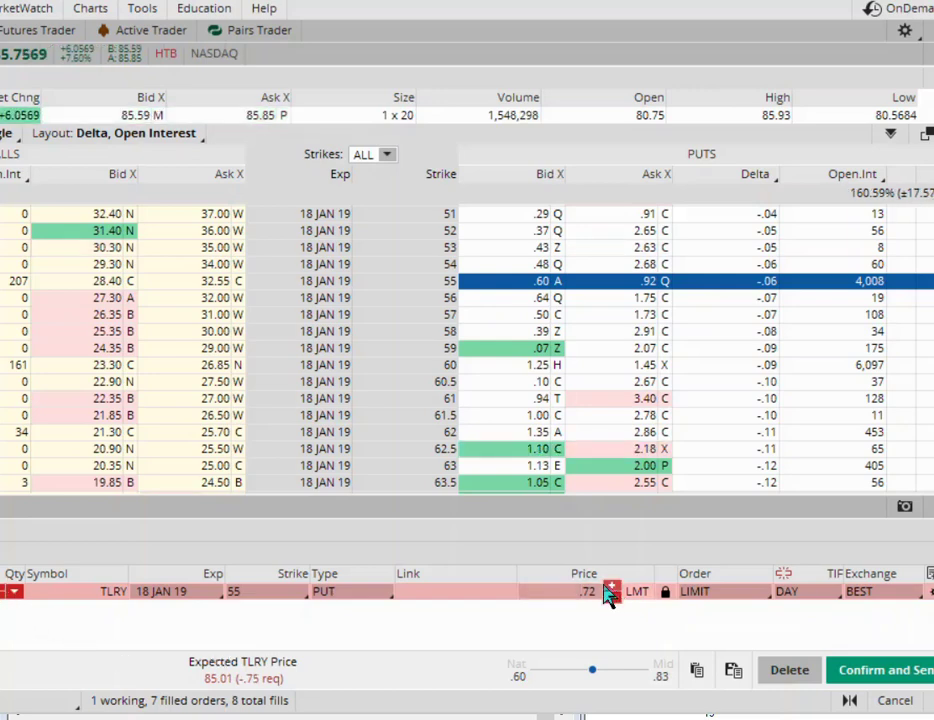
{"action": "left_click", "coordinate": [899, 675]}
{"action": "left_click", "coordinate": [896, 668]}
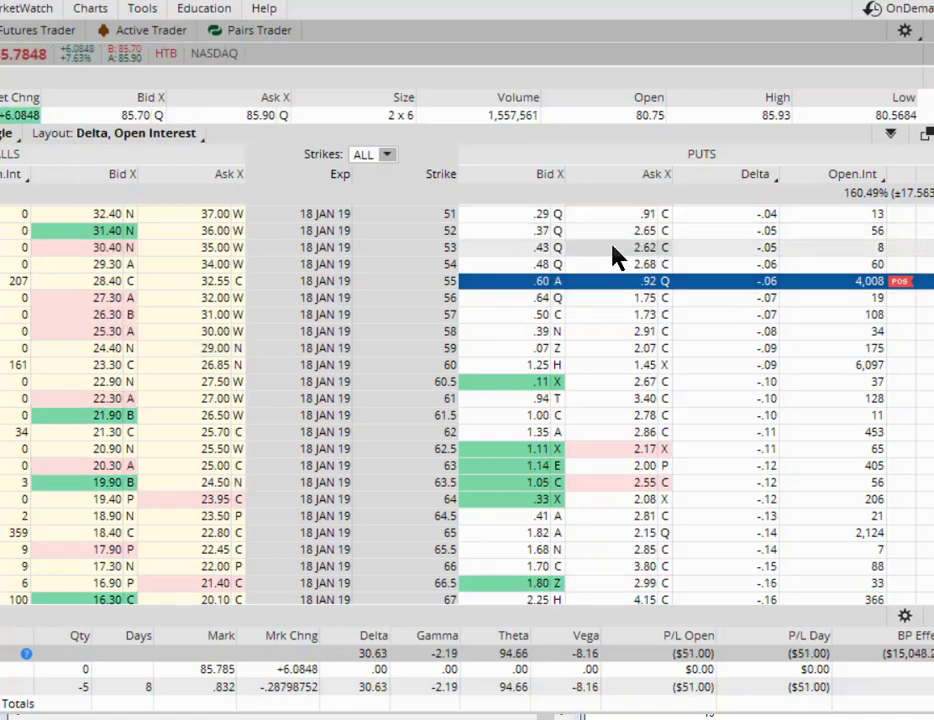
Stage a 55/52 put vertical for a .22 credit and enlarge the option chain panel.
{"action": "left_click", "coordinate": [548, 285]}
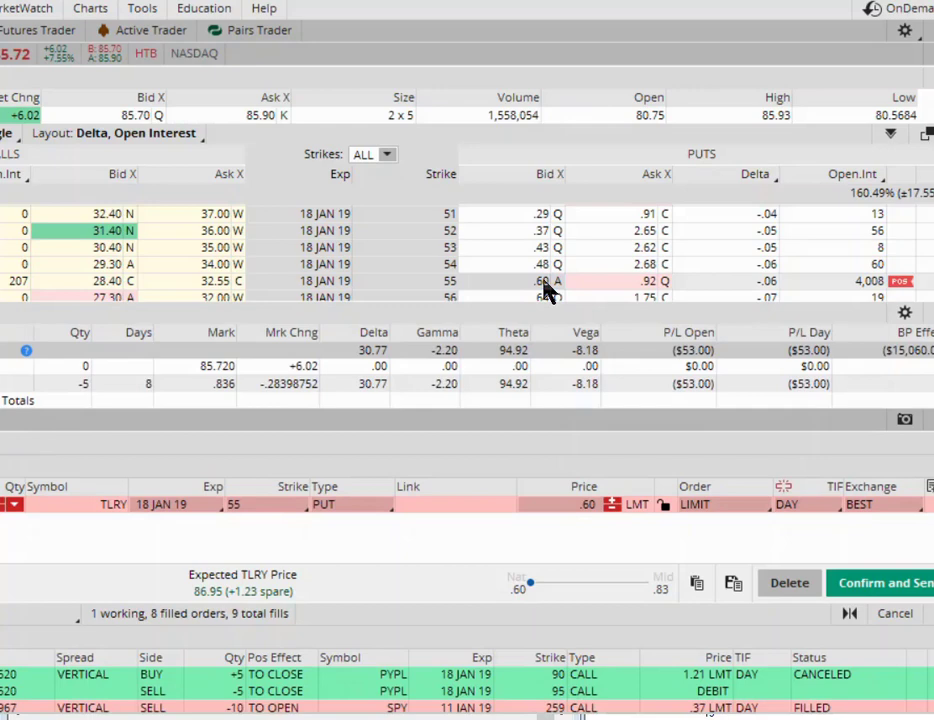
{"action": "left_click", "coordinate": [648, 232]}
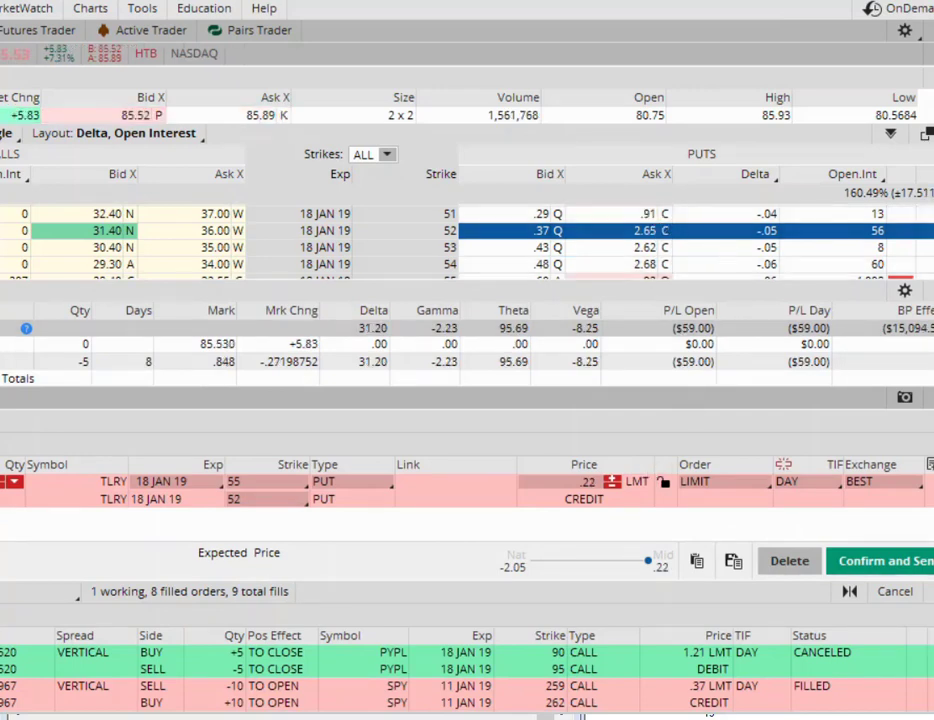
{"action": "left_click_drag", "start_coordinate": [552, 290], "coordinate": [552, 399]}
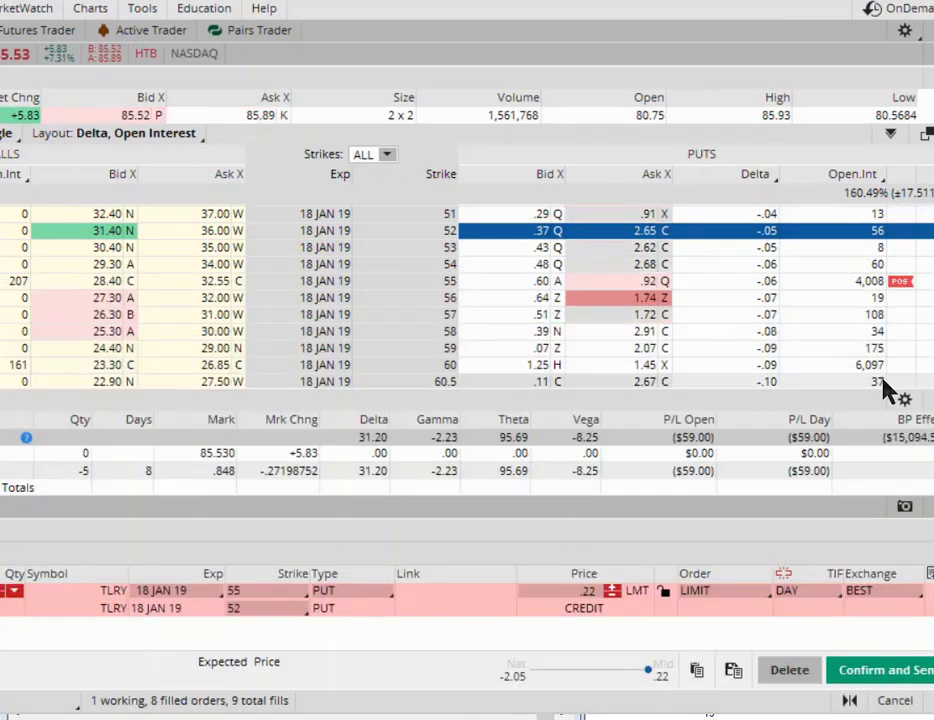
{"action": "scroll", "coordinate": [470, 298], "scroll_direction": "down", "scroll_amount": 1}
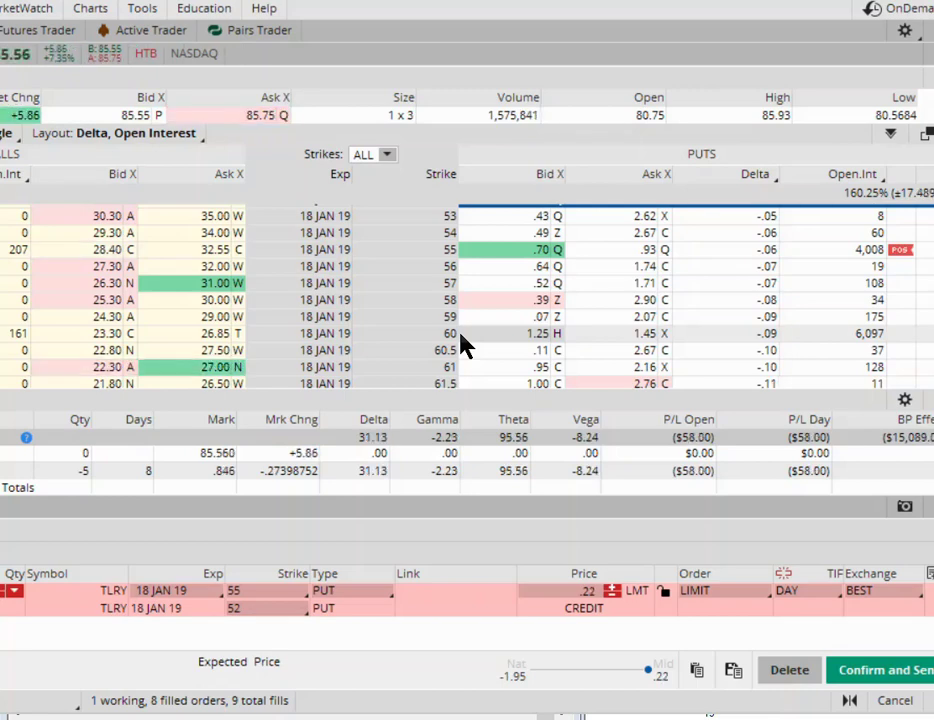
Sell 3 TLRY 18 JAN 19 60 puts at a 1.35 limit and send the order.
{"action": "left_click", "coordinate": [530, 334]}
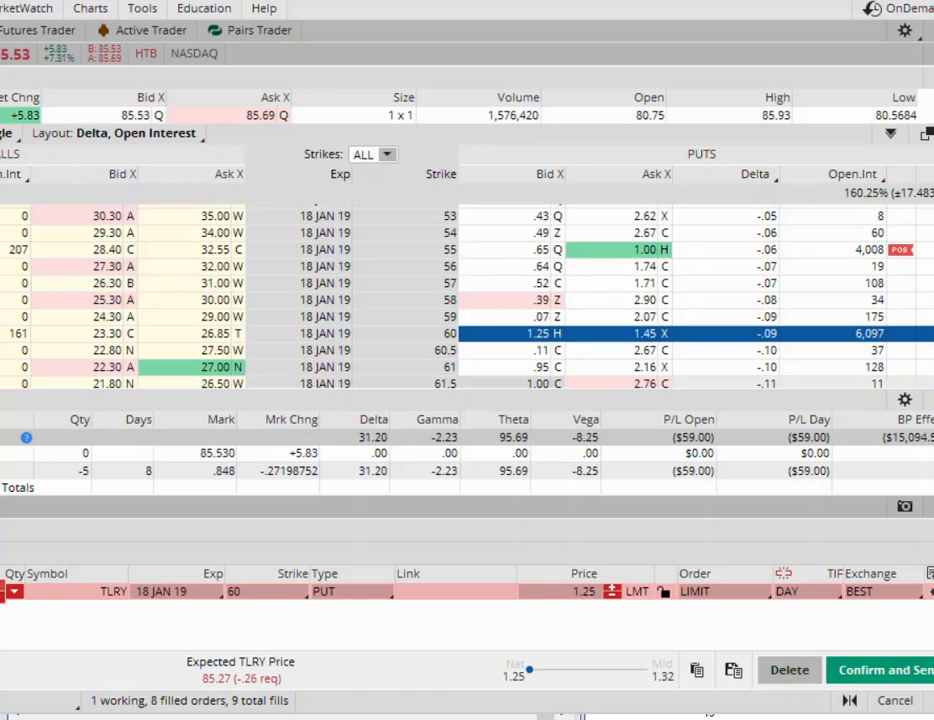
{"action": "left_click", "coordinate": [611, 586]}
{"action": "left_click", "coordinate": [611, 586]}
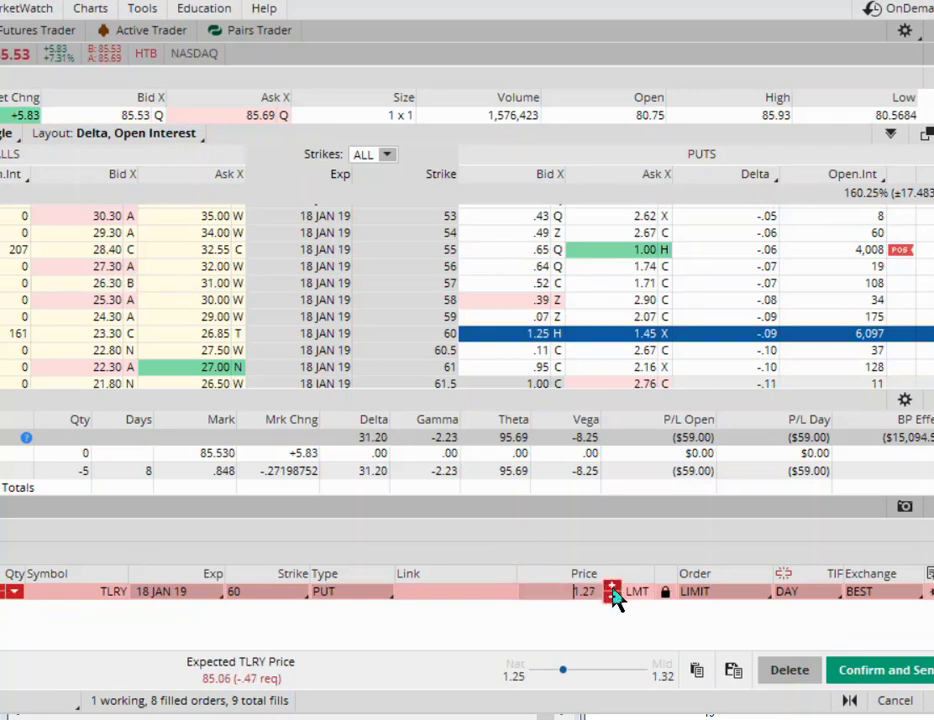
{"action": "left_click", "coordinate": [612, 586]}
{"action": "left_click", "coordinate": [612, 586]}
{"action": "left_click", "coordinate": [612, 586]}
{"action": "left_click", "coordinate": [612, 586]}
{"action": "left_click", "coordinate": [612, 586]}
{"action": "left_click", "coordinate": [612, 586]}
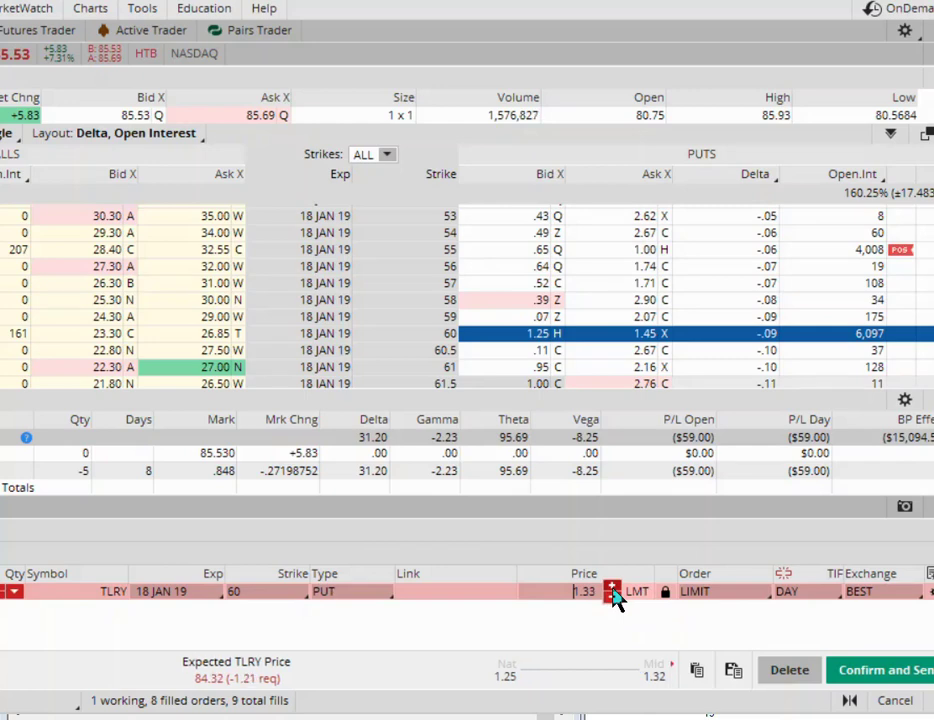
{"action": "left_click", "coordinate": [872, 670]}
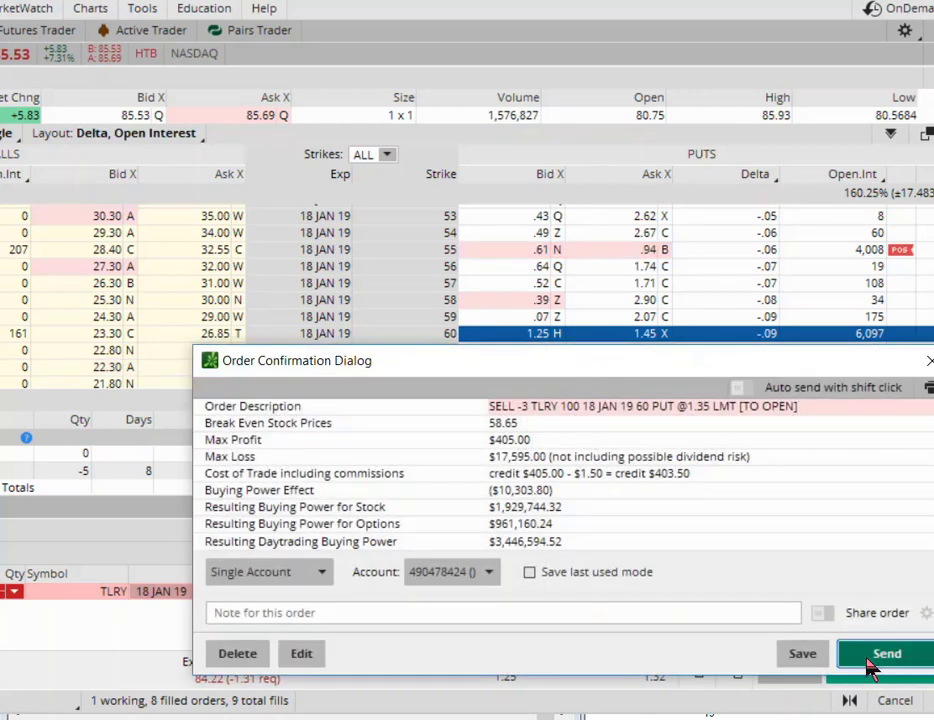
{"action": "left_click", "coordinate": [870, 660]}
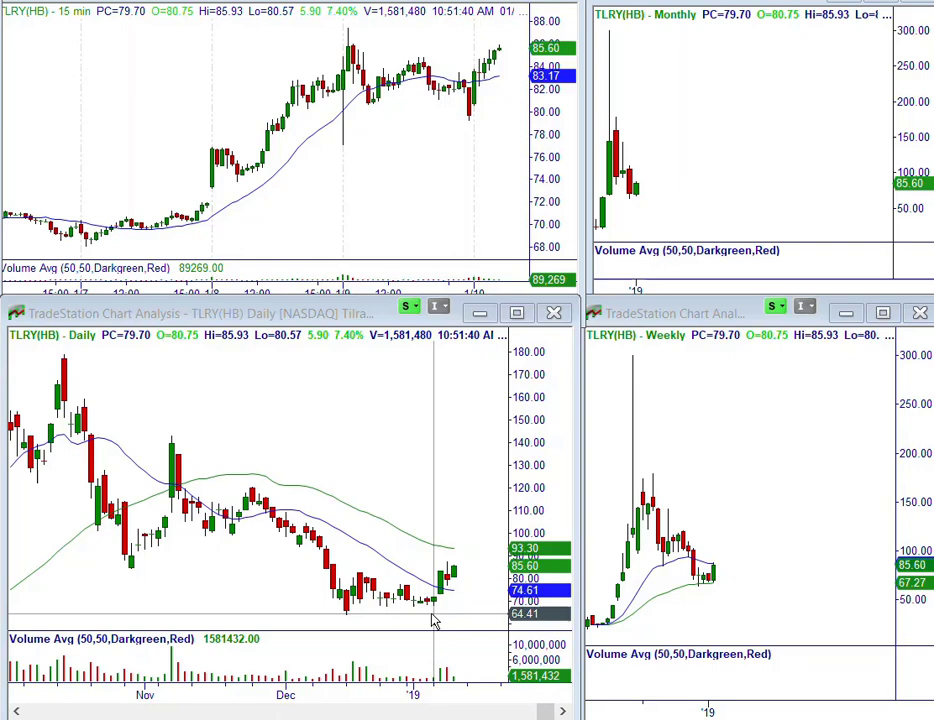
Read the TradeStation daily chart's data tip: TLRY at 85.60, up 5.90 (7.40%).
{"action": "mouse_move", "coordinate": [433, 620]}
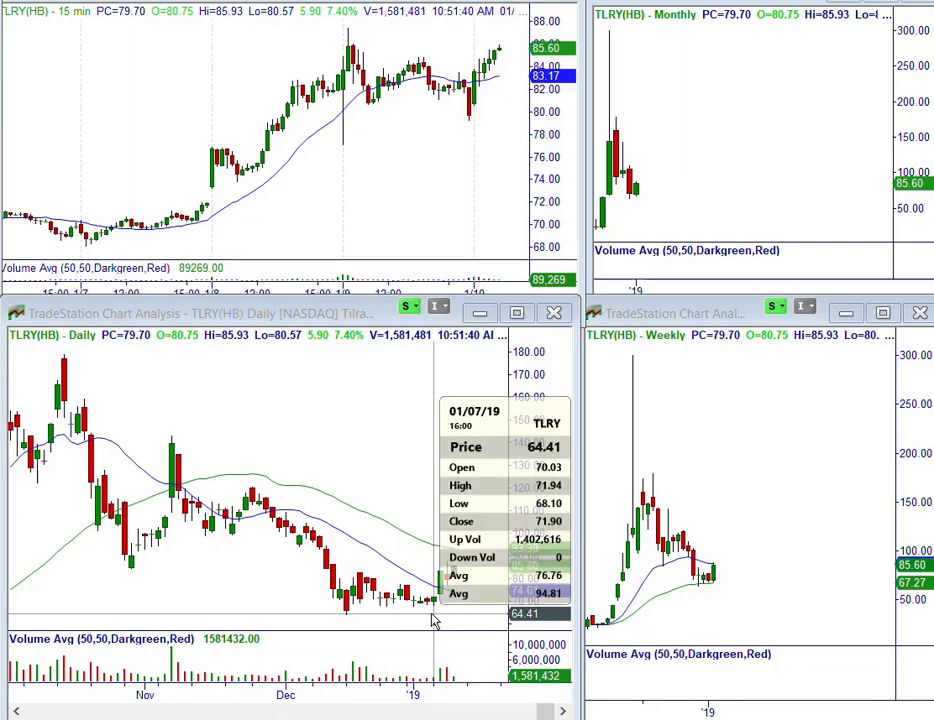